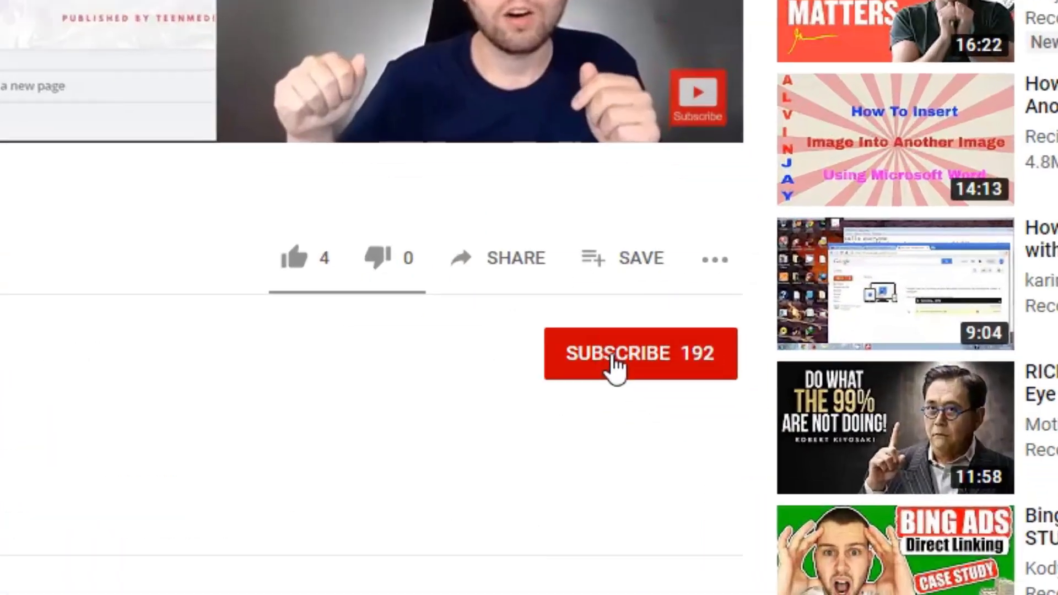
# Subscribe to the video's YouTube channel and turn on its notifications
pyautogui.click(612, 364)
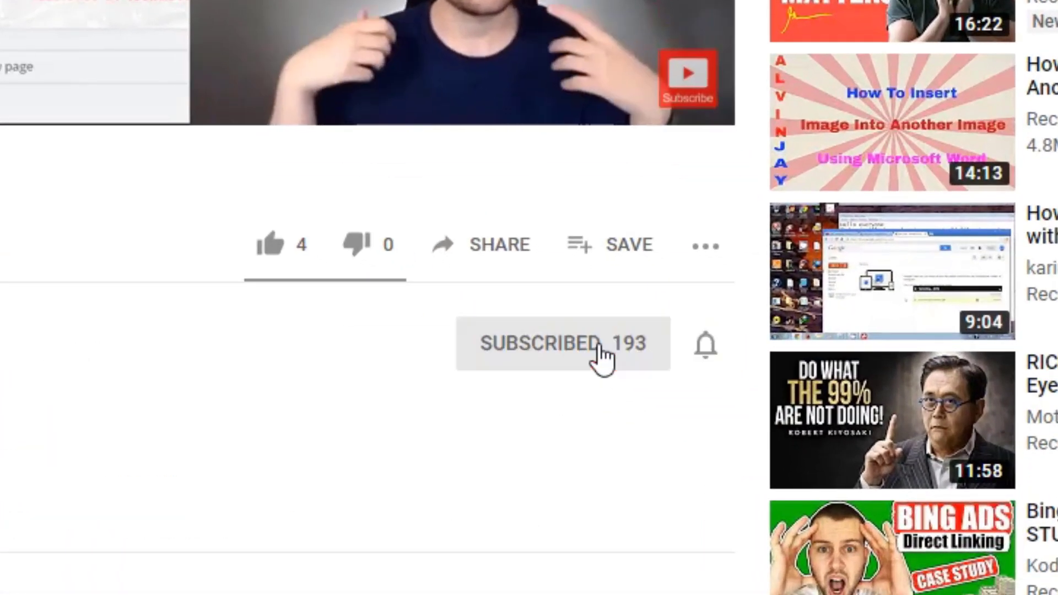
pyautogui.click(706, 348)
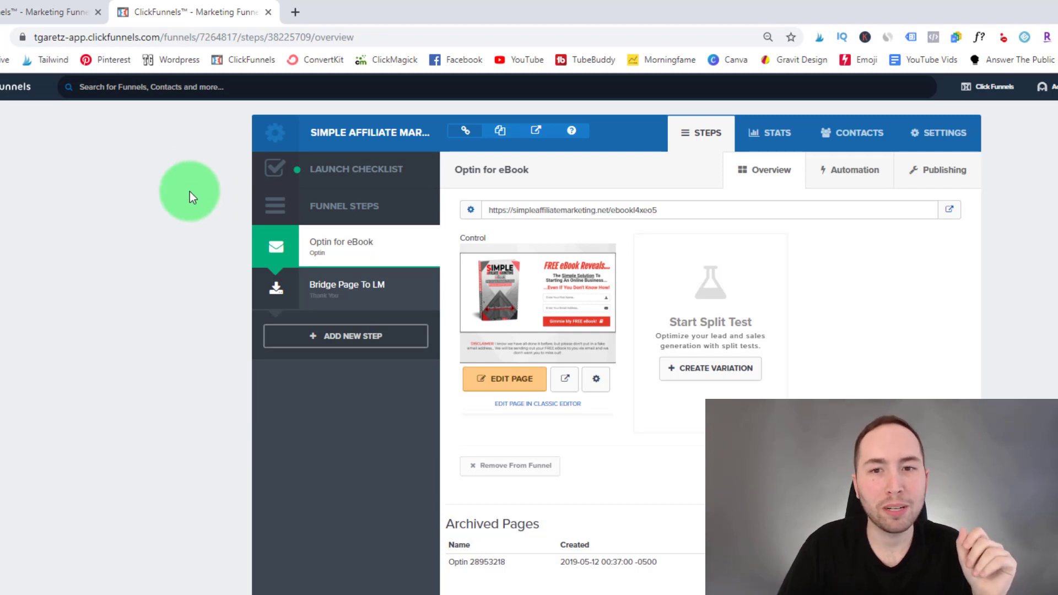
# Check the starting-page path in the funnel's settings, and return to the Optin for eBook step
pyautogui.click(915, 151)
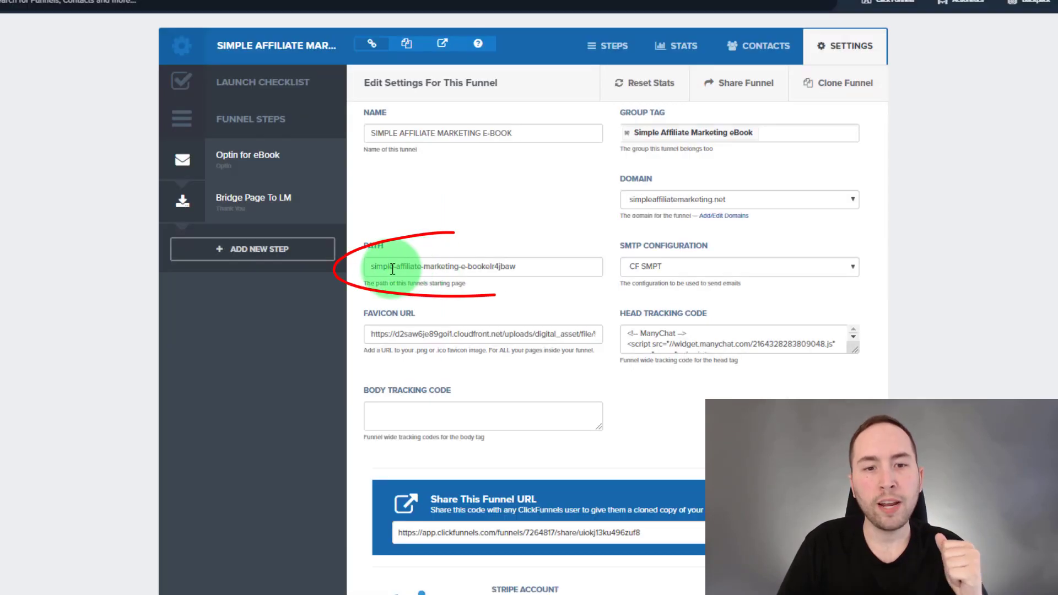
pyautogui.moveTo(378, 267); pyautogui.dragTo(531, 266)
pyautogui.click(415, 255)
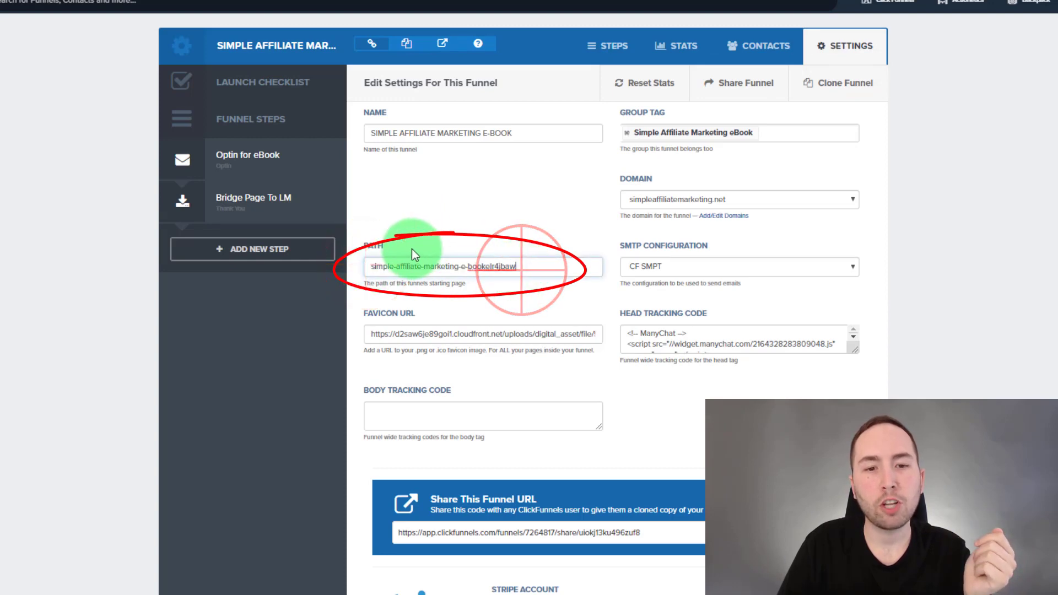
pyautogui.moveTo(410, 248); pyautogui.dragTo(368, 248)
pyautogui.click(276, 158)
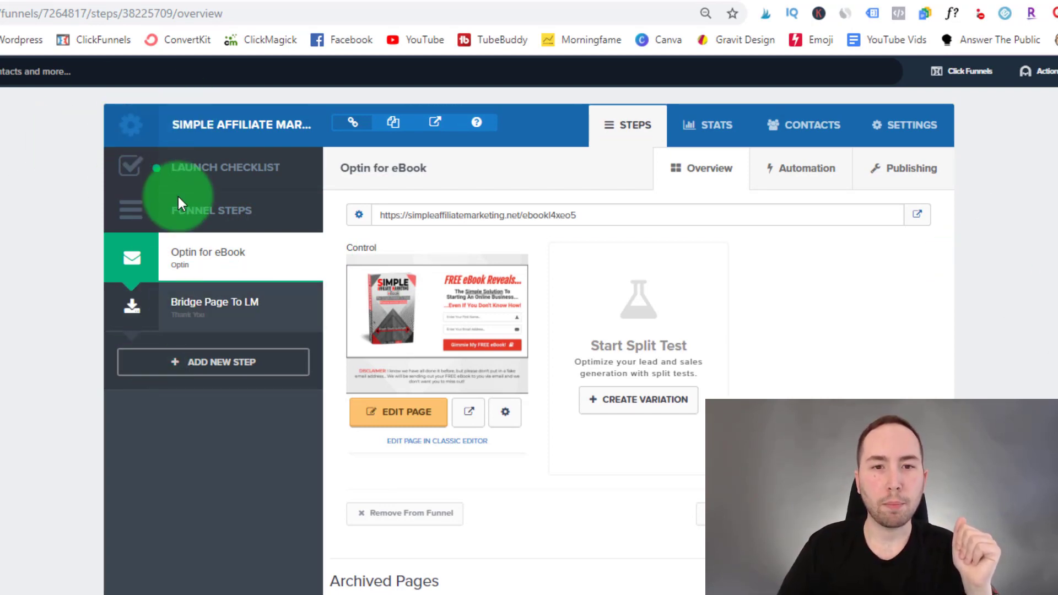
pyautogui.click(422, 121)
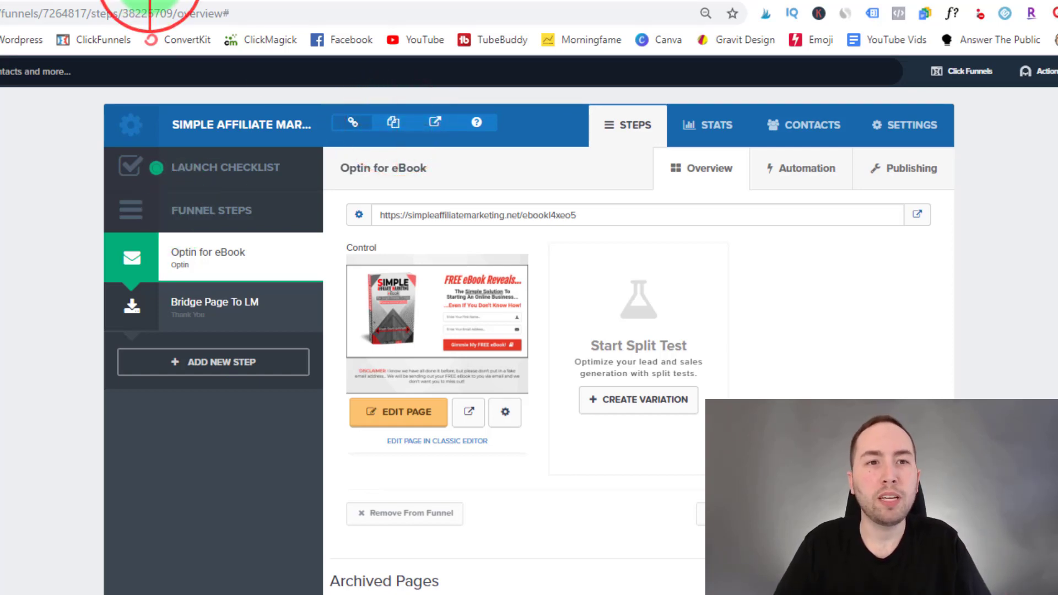
pyautogui.click(150, 0)
pyautogui.write('https://simpleaffiliatemarketing.net/simple-affiliate-marketing-e-bookelr4jbaw')
pyautogui.press('Return')
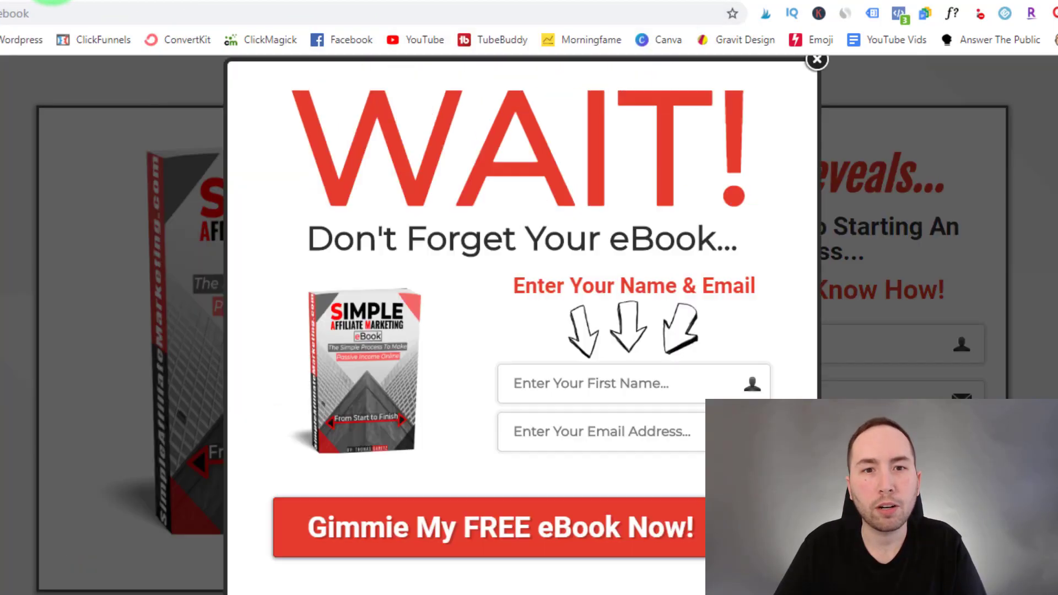
pyautogui.click(53, 0)
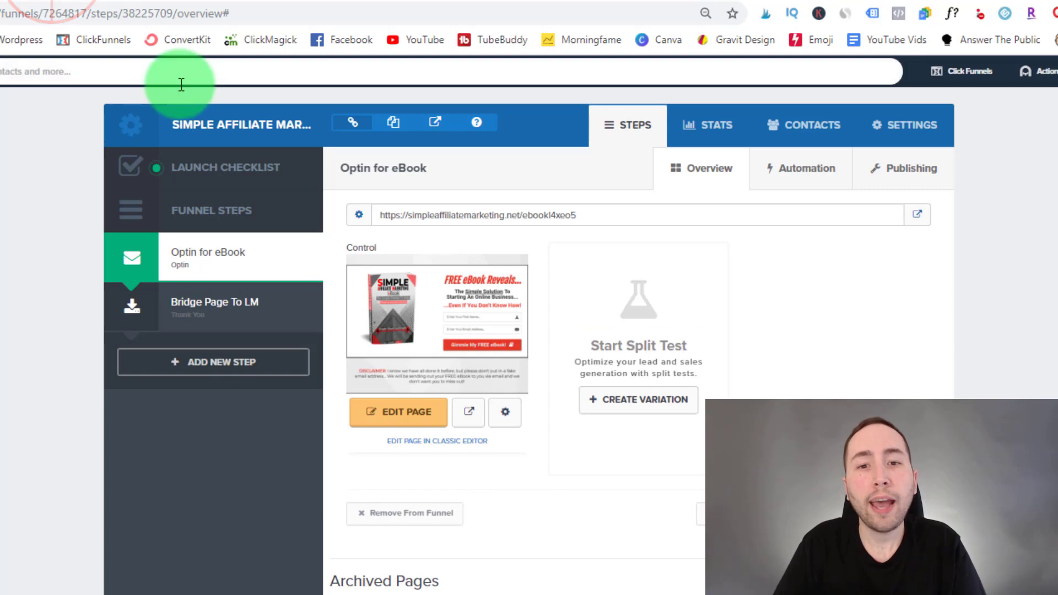
# Highlight the funnel step URL of the Optin for eBook step to examine its ending path
pyautogui.moveTo(383, 214)
pyautogui.mouseDown()
pyautogui.moveTo(583, 218)
pyautogui.moveTo(365, 208)
pyautogui.mouseUp()
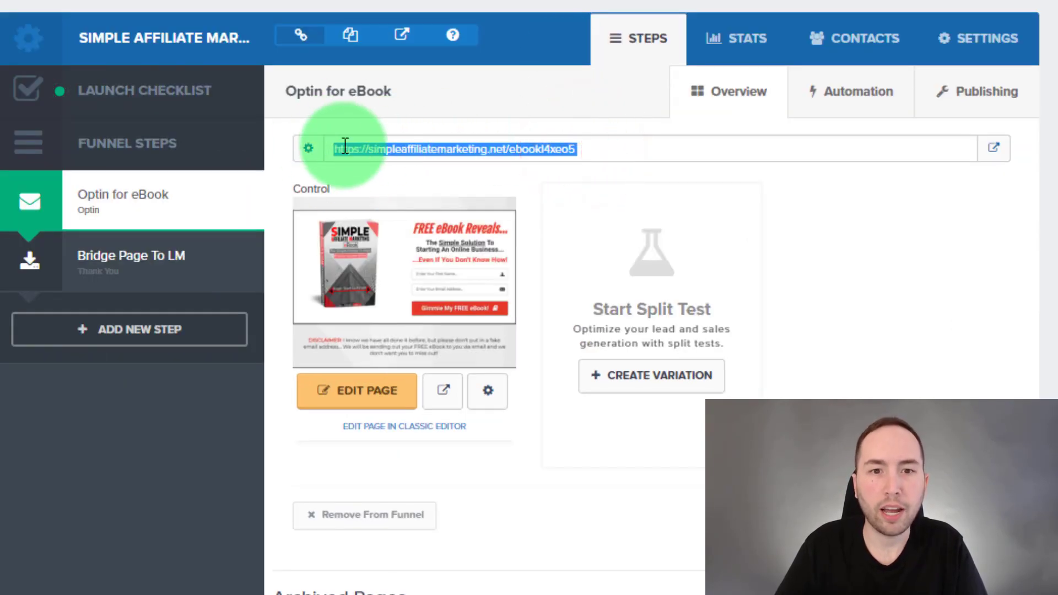
pyautogui.click(342, 146)
pyautogui.moveTo(332, 149); pyautogui.dragTo(602, 161)
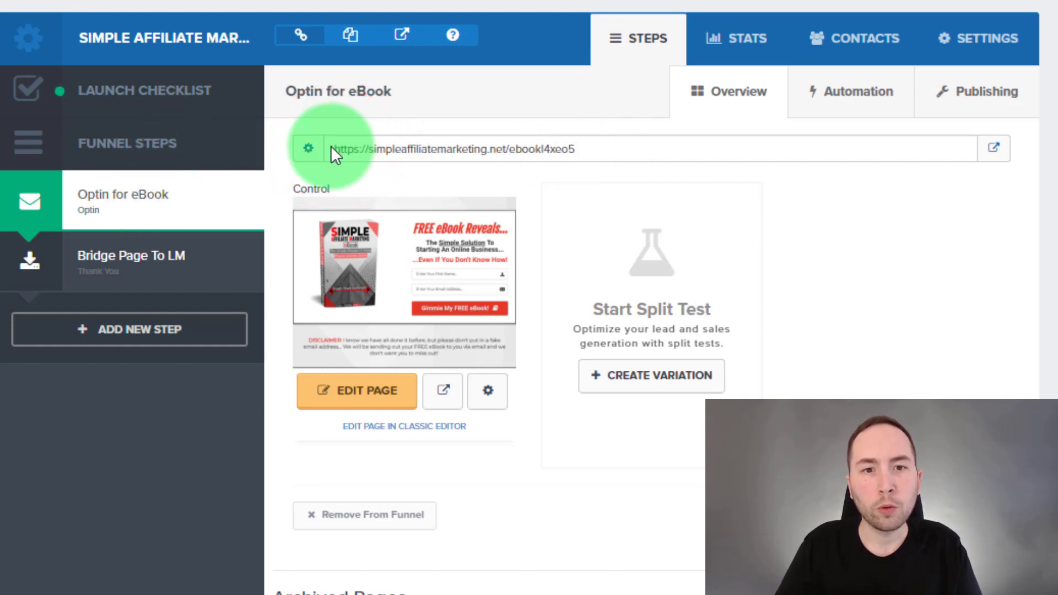
pyautogui.moveTo(331, 148); pyautogui.dragTo(586, 157)
pyautogui.click(586, 151)
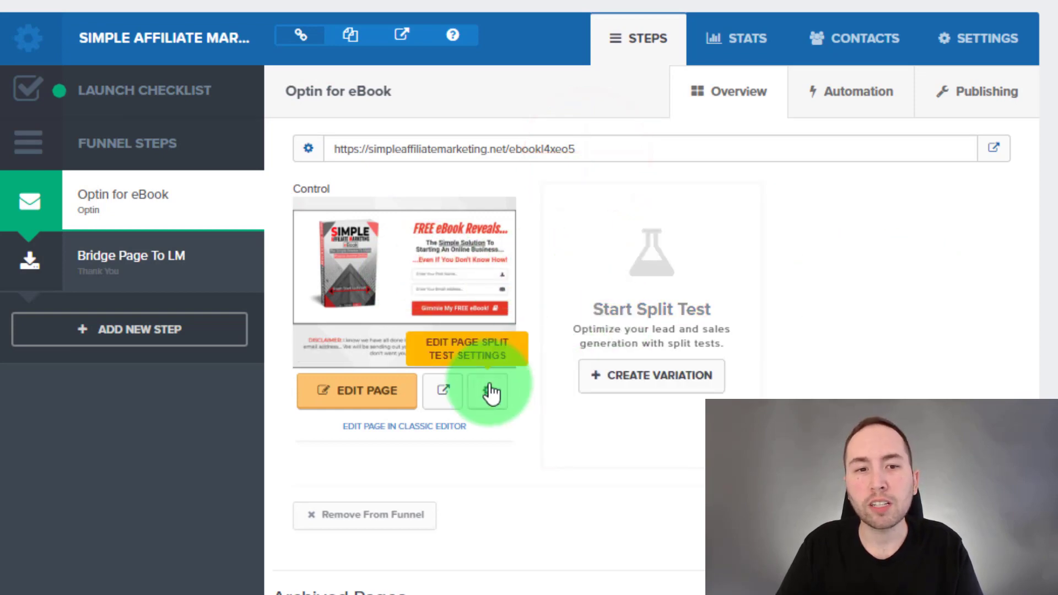
# Compare the Bridge Page To LM step's URL with the path in its control page's settings
pyautogui.click(122, 265)
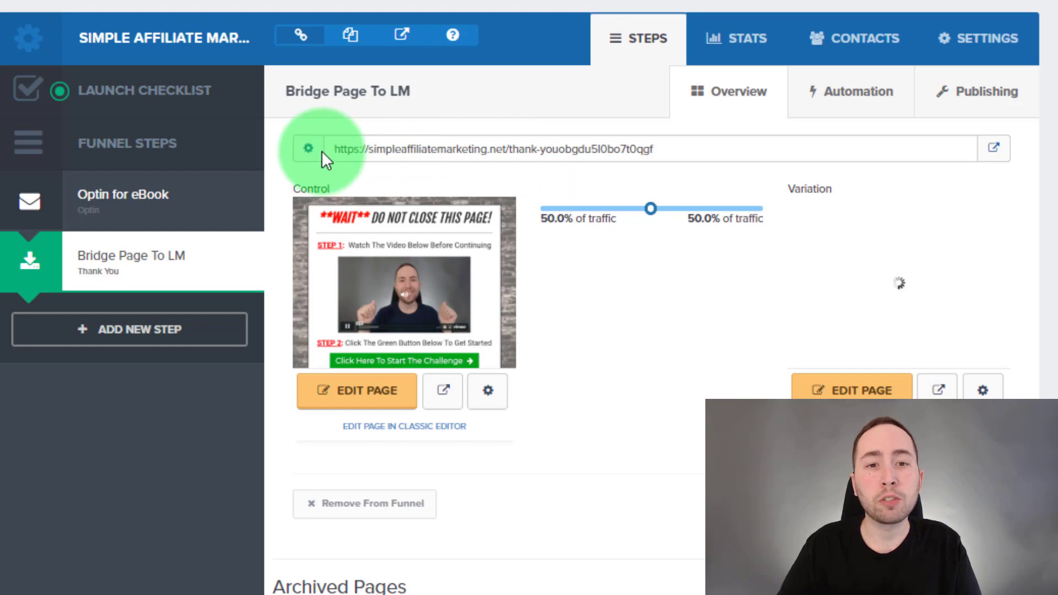
pyautogui.moveTo(330, 150)
pyautogui.mouseDown()
pyautogui.moveTo(705, 150)
pyautogui.moveTo(666, 144)
pyautogui.moveTo(654, 193)
pyautogui.moveTo(578, 207)
pyautogui.moveTo(706, 218)
pyautogui.mouseUp()
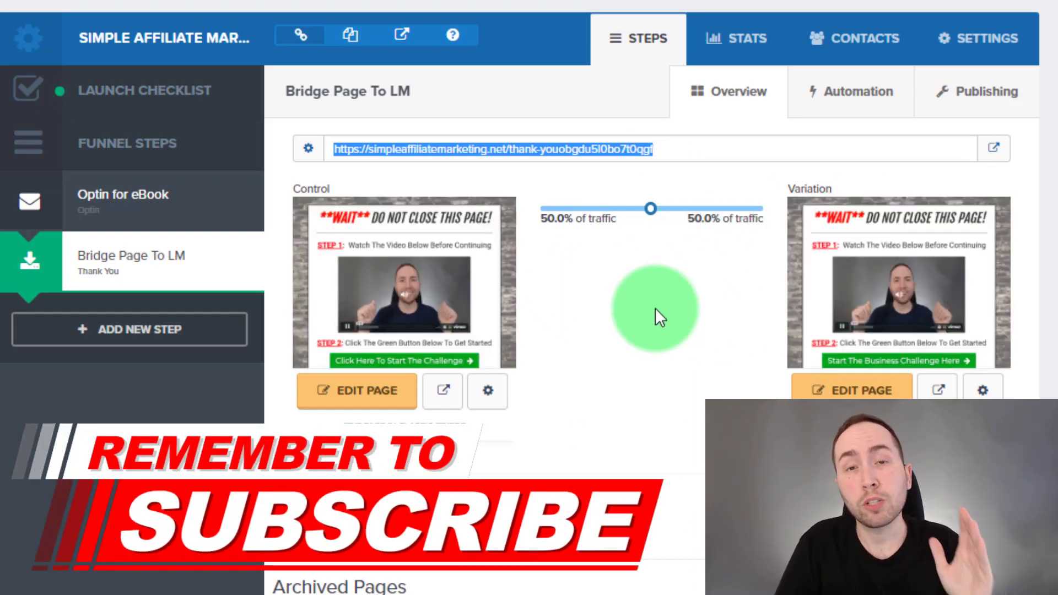
pyautogui.click(503, 409)
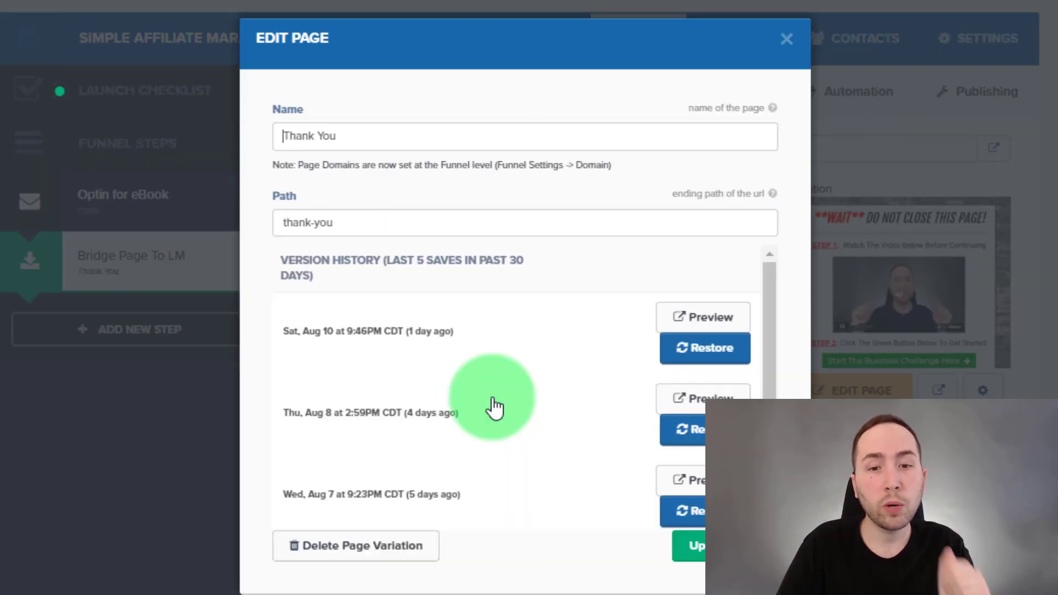
pyautogui.moveTo(349, 220); pyautogui.dragTo(273, 227)
pyautogui.click(331, 221)
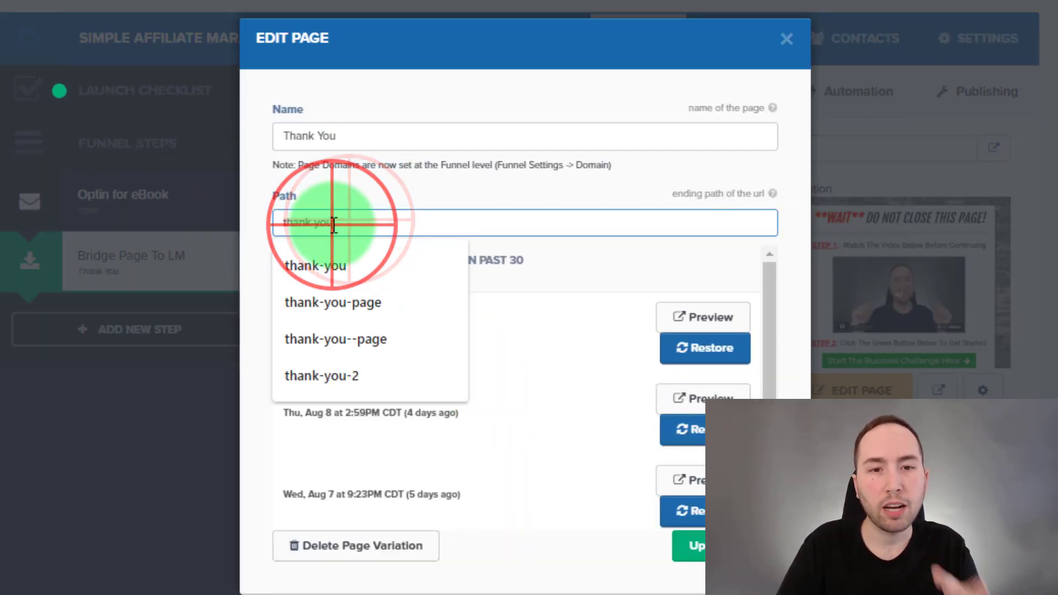
pyautogui.click(787, 38)
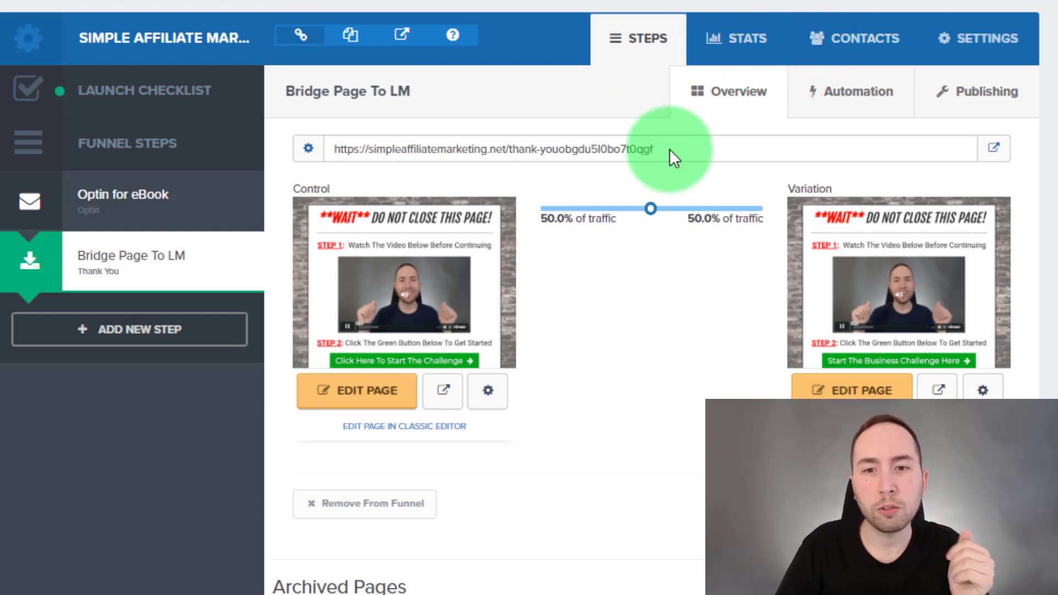
# Highlight the Bridge Page To LM URL again and recheck the path in the control page's settings
pyautogui.moveTo(670, 150); pyautogui.dragTo(370, 167)
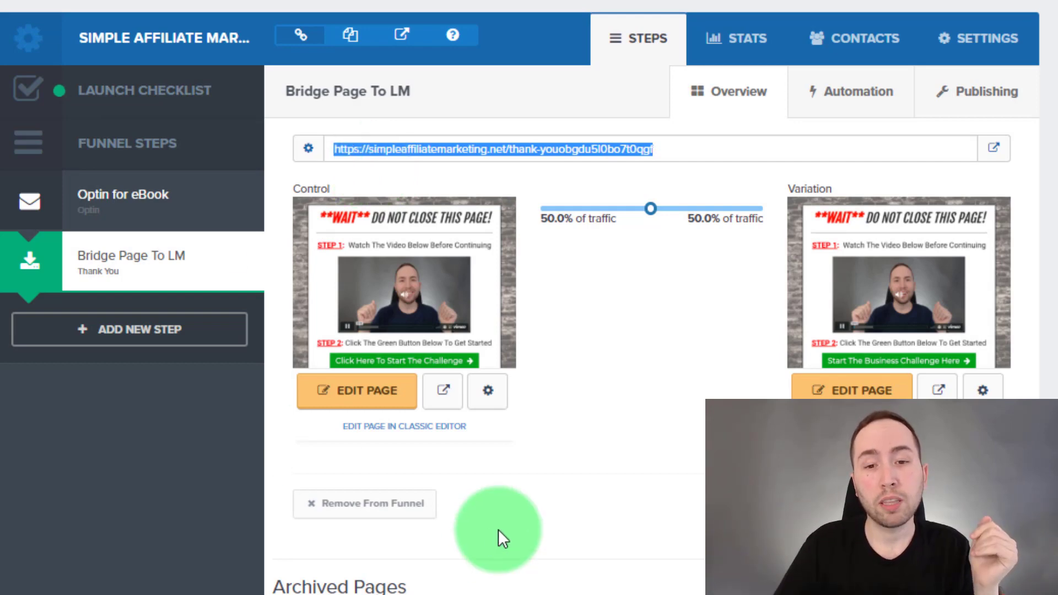
pyautogui.click(487, 391)
pyautogui.moveTo(427, 214); pyautogui.dragTo(284, 219)
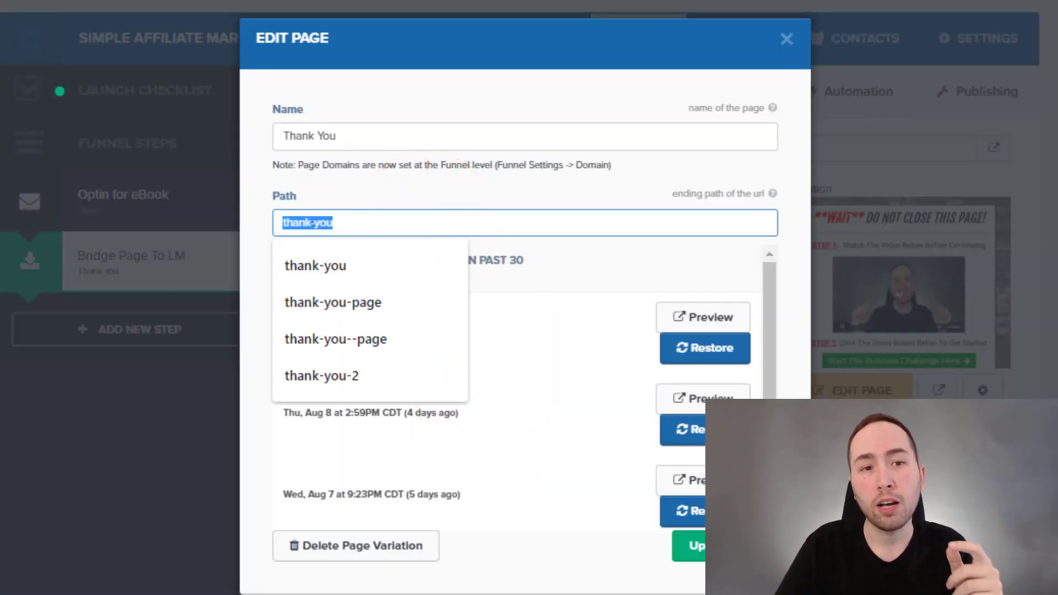
pyautogui.click(22, 241)
pyautogui.click(787, 39)
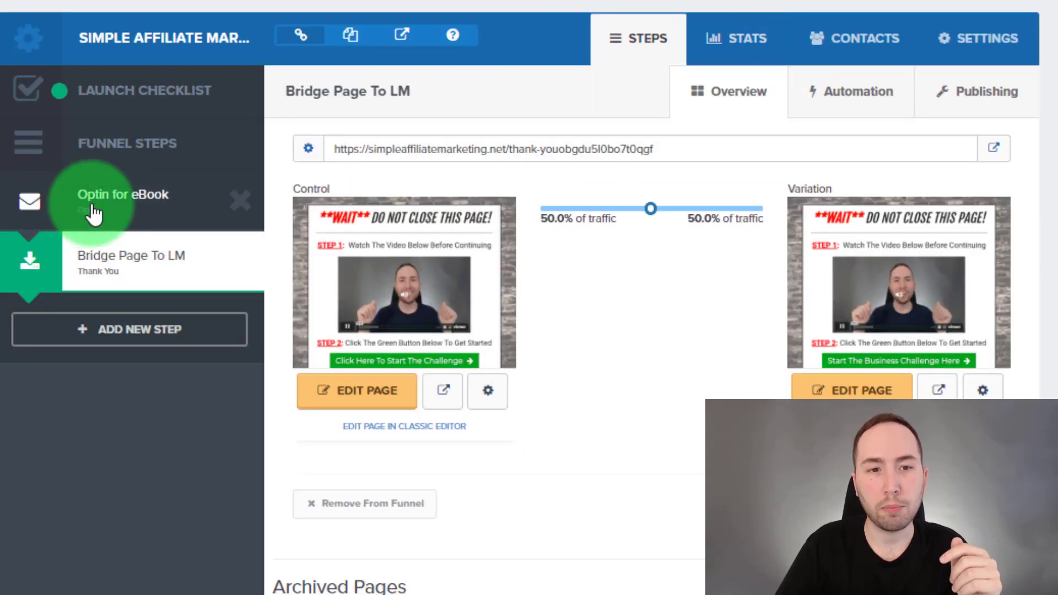
# Copy the Bridge Page To LM step's URL and load it in a new browser tab
pyautogui.click(565, 144)
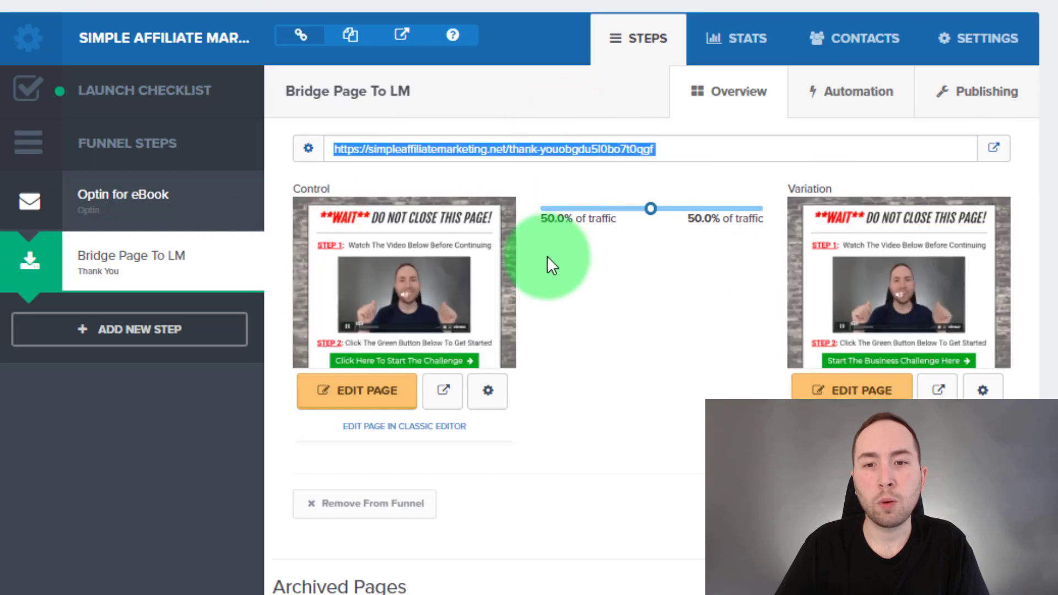
pyautogui.hotkey('ctrl', 'c')
pyautogui.hotkey('ctrl', 't')
pyautogui.hotkey('ctrl', 'v')
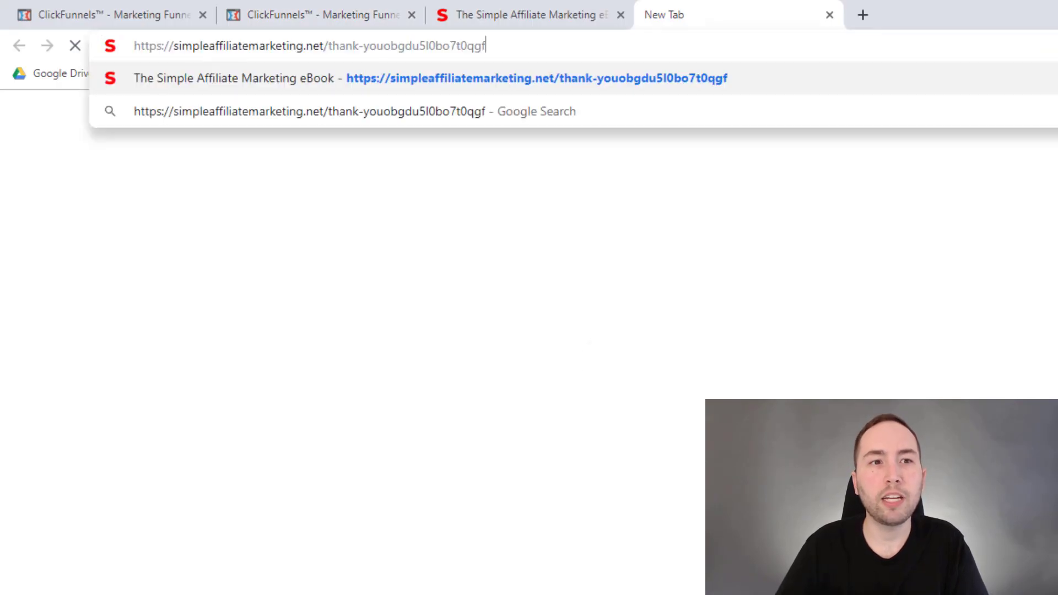
pyautogui.press('Return')
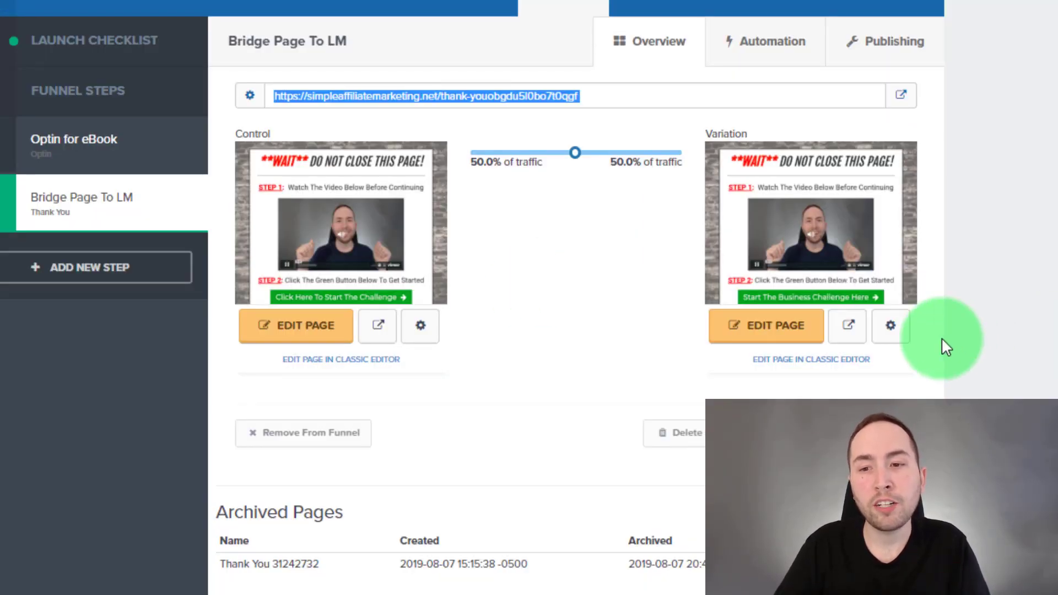
# Review the paths in the settings of the bridge step's variation page and control page
pyautogui.click(900, 337)
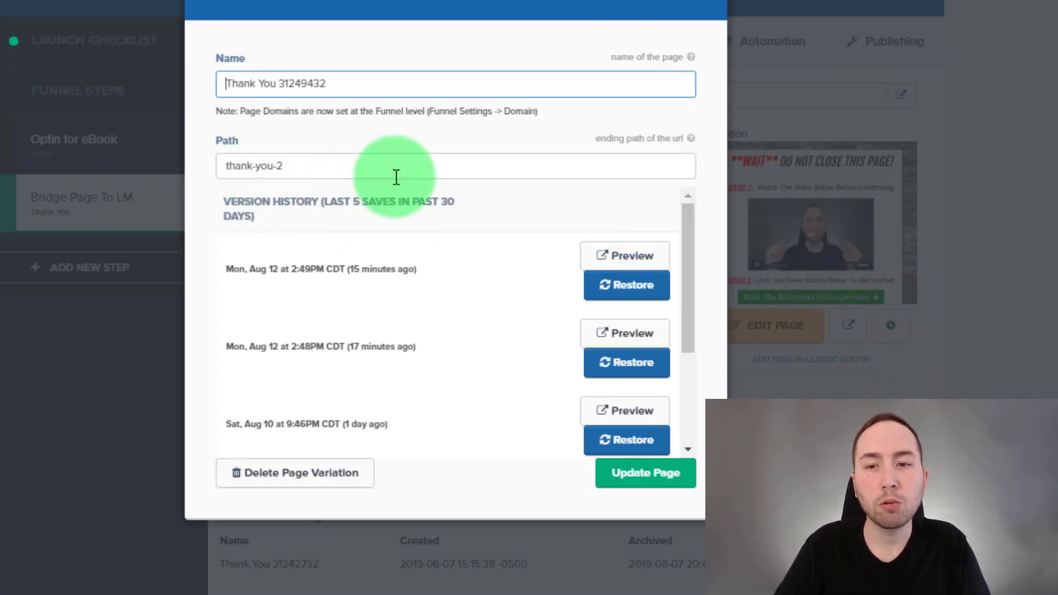
pyautogui.click(711, 8)
pyautogui.click(420, 325)
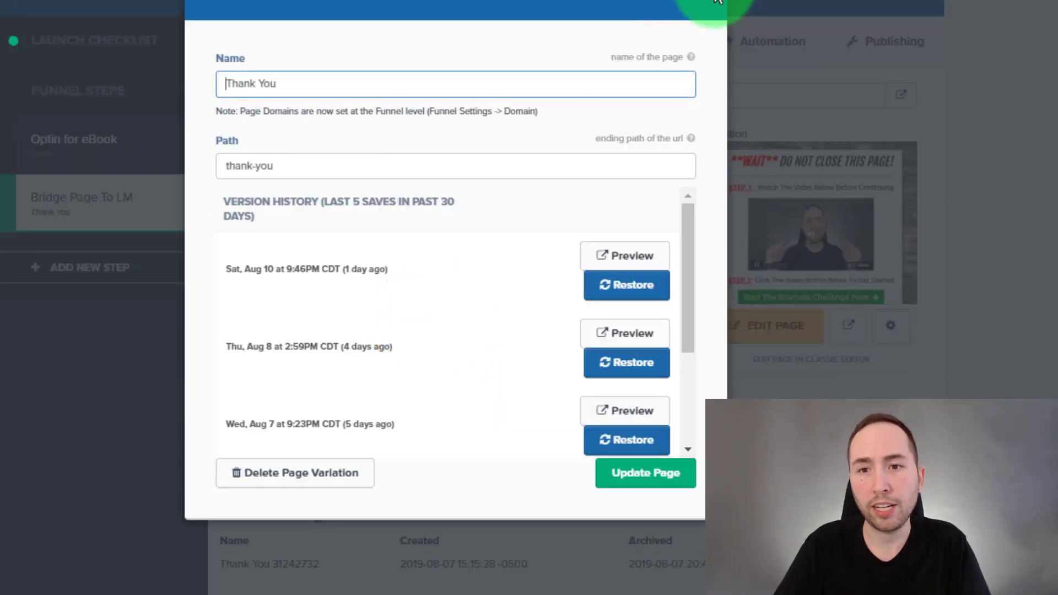
pyautogui.click(713, 9)
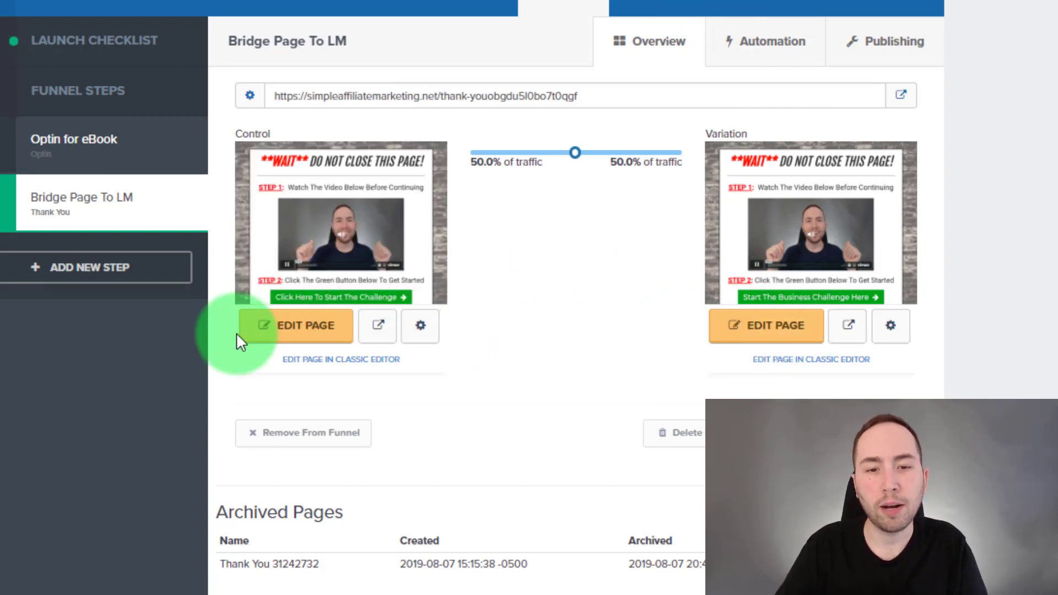
# Open the bridge step's control page in the page editor and look through its content
pyautogui.rightClick(288, 331)
pyautogui.click(303, 331)
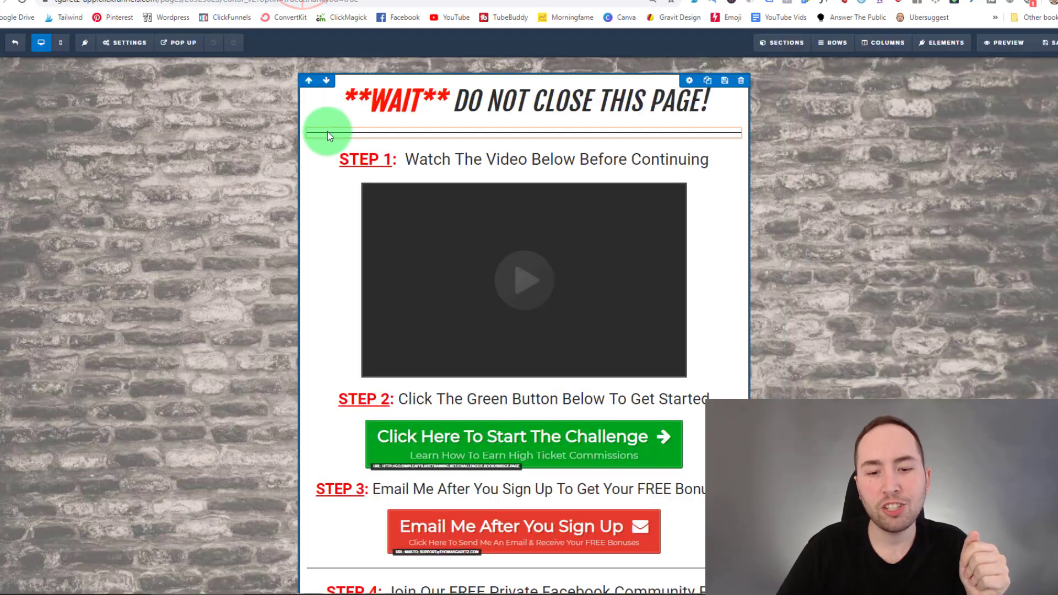
pyautogui.scroll(-6, 338, 229)
pyautogui.scroll(1, 414, 379)
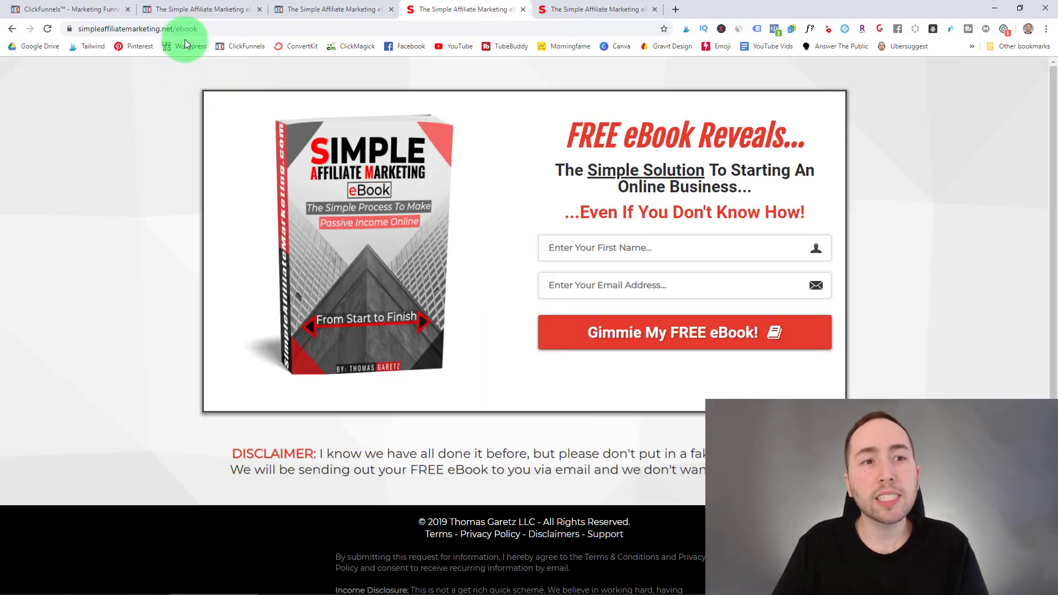
# Compare the live opt-in page's address with the path in the Optin for eBook control page's settings
pyautogui.click(204, 27)
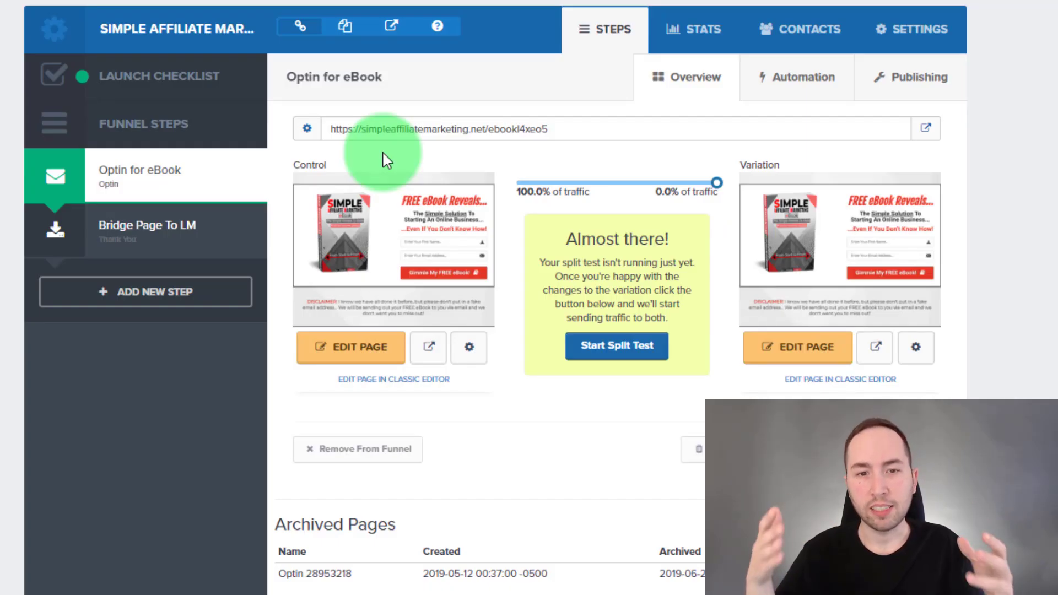
pyautogui.click(469, 347)
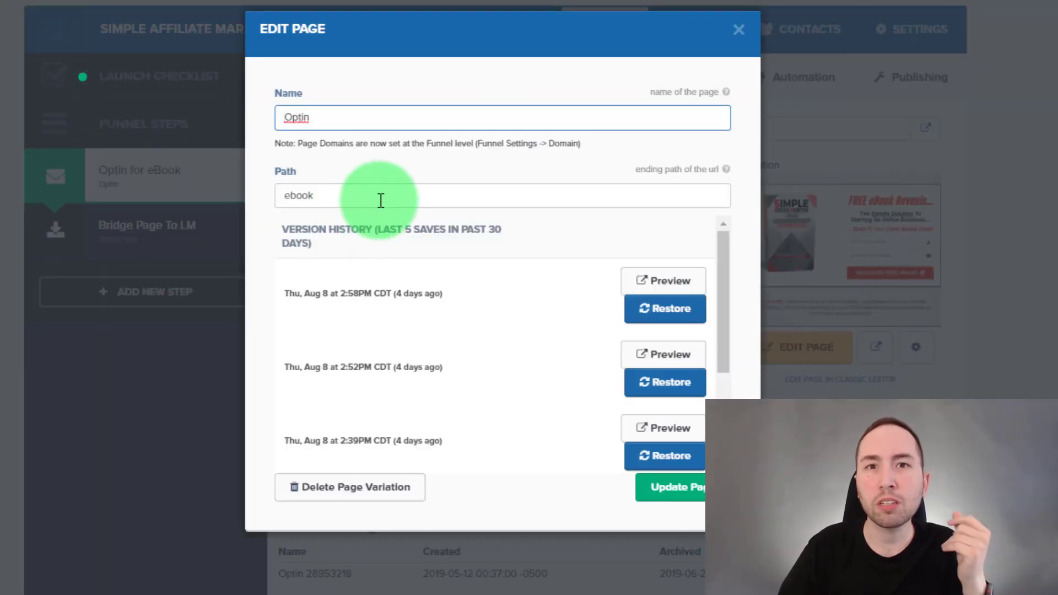
pyautogui.click(815, 45)
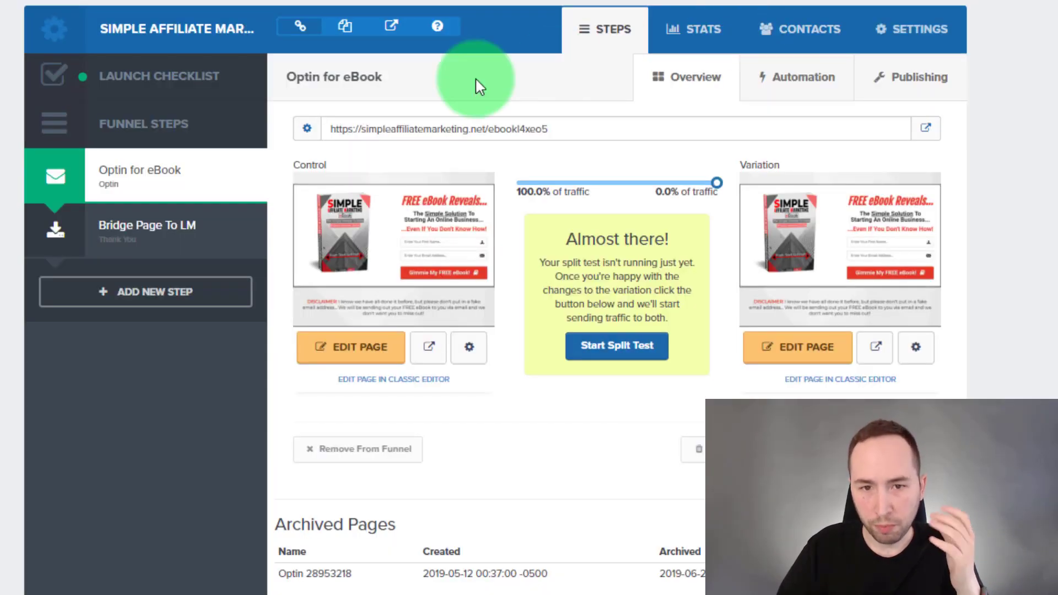
# Examine the Optin for eBook step's path in its publishing options and the starting-page path in the funnel's settings
pyautogui.click(310, 128)
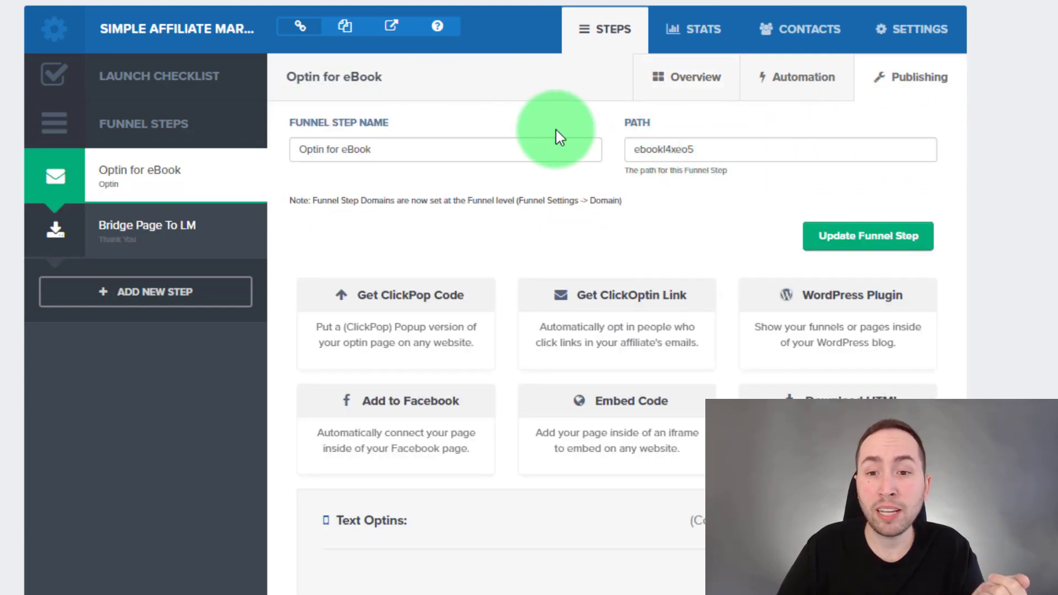
pyautogui.click(126, 177)
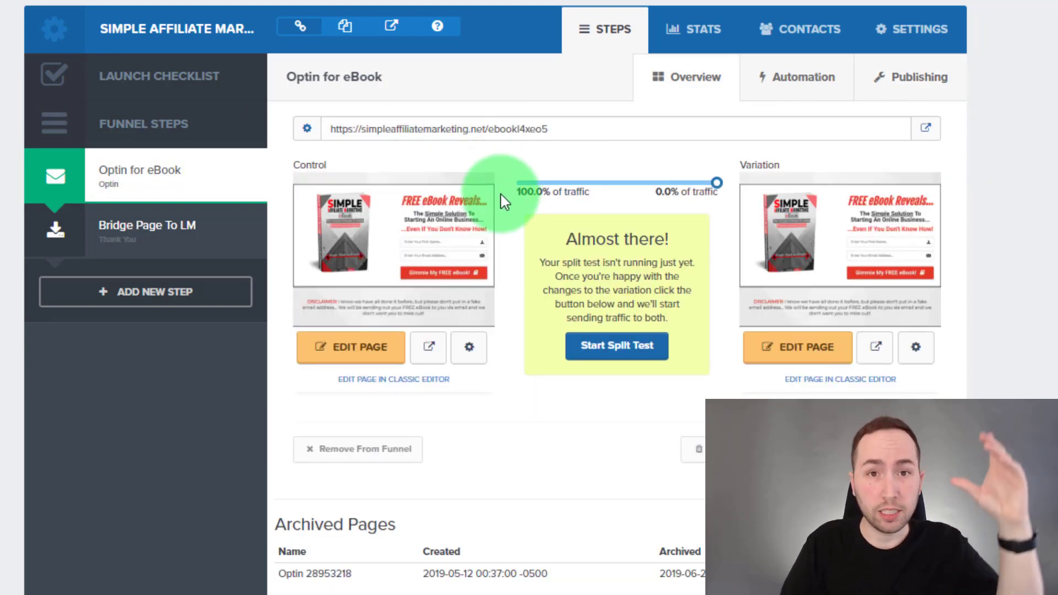
pyautogui.click(925, 33)
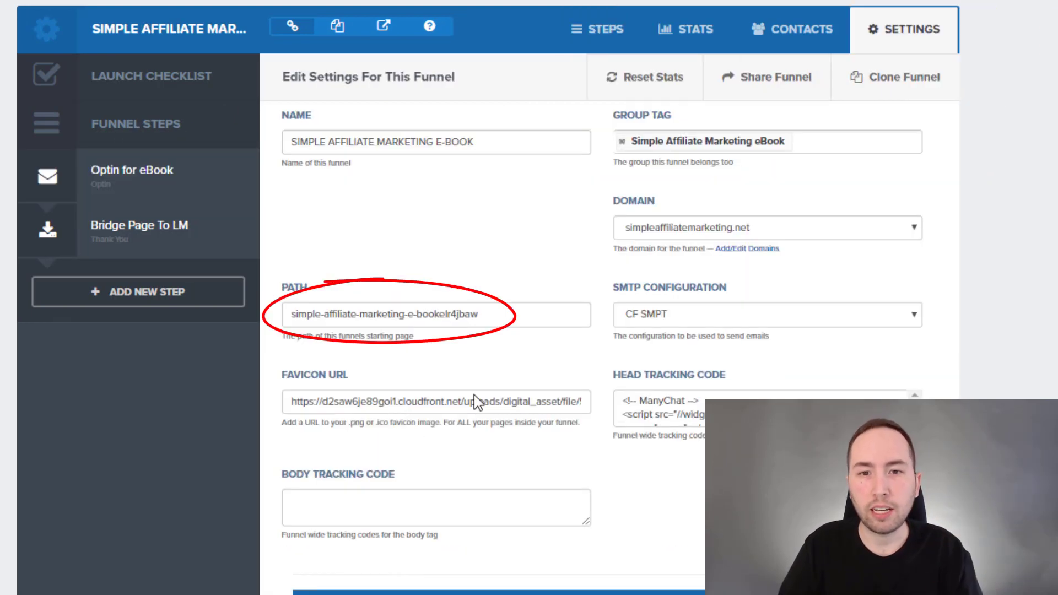
# Create a split-test variation for the Optin for eBook step by duplicating the existing Optin page
pyautogui.click(306, 192)
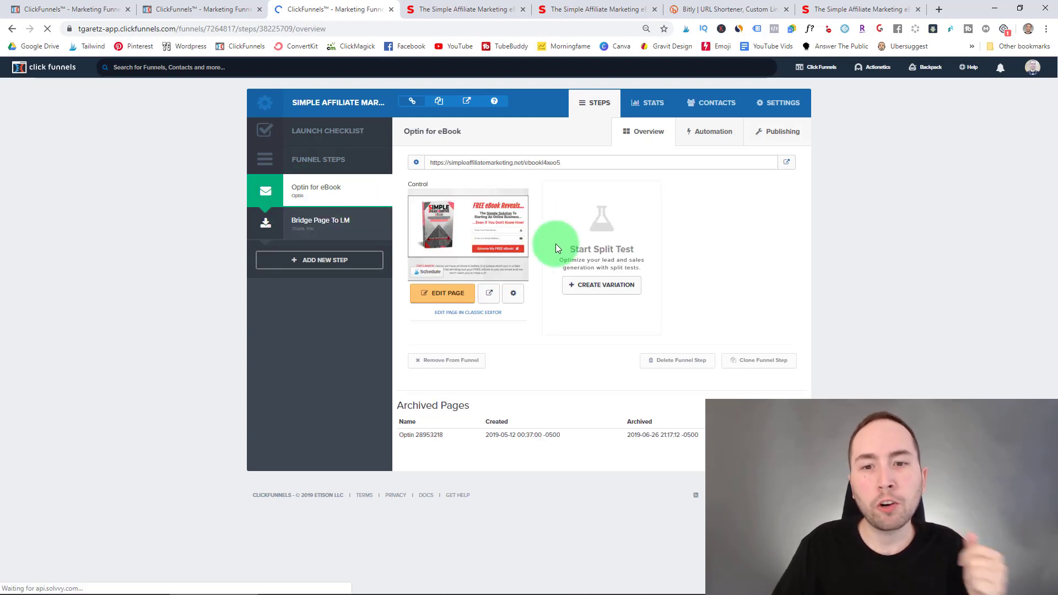
pyautogui.click(596, 283)
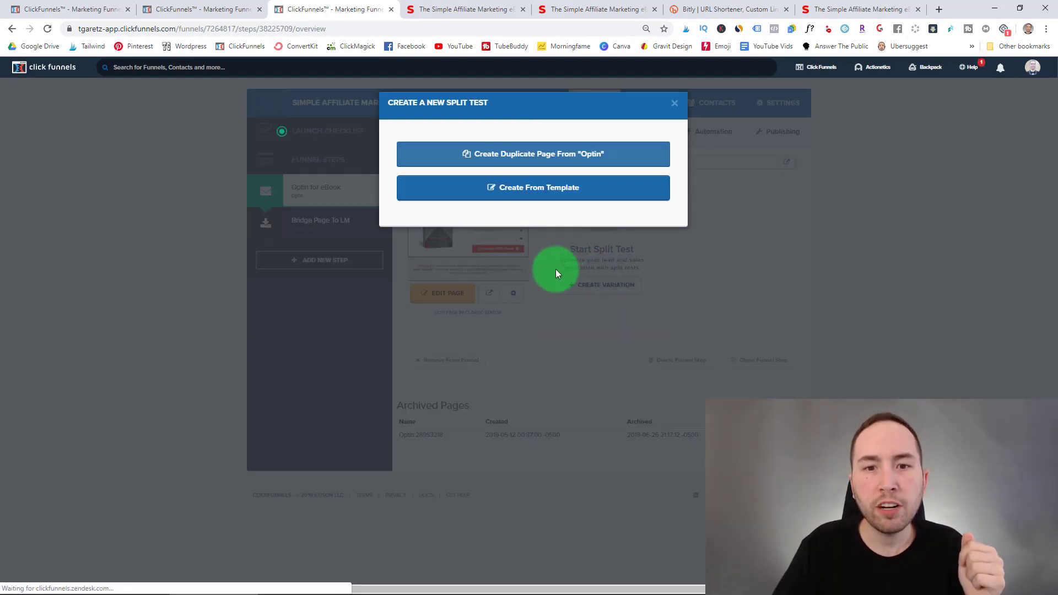
pyautogui.click(510, 160)
pyautogui.click(487, 157)
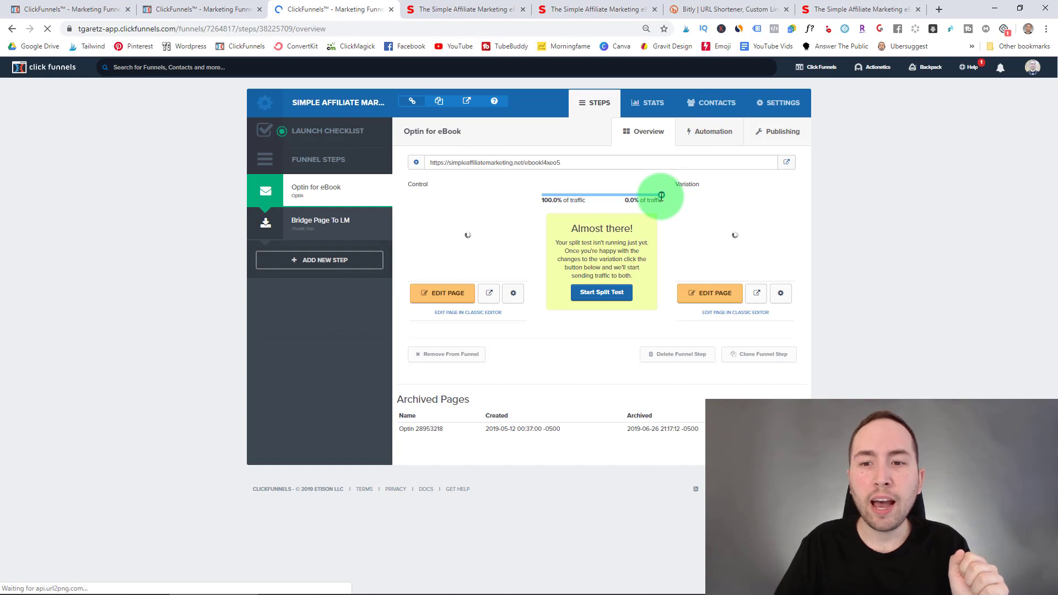
# Set the new variation page's path to optin-2 and its name to Optin 2, and save the page settings
pyautogui.click(780, 293)
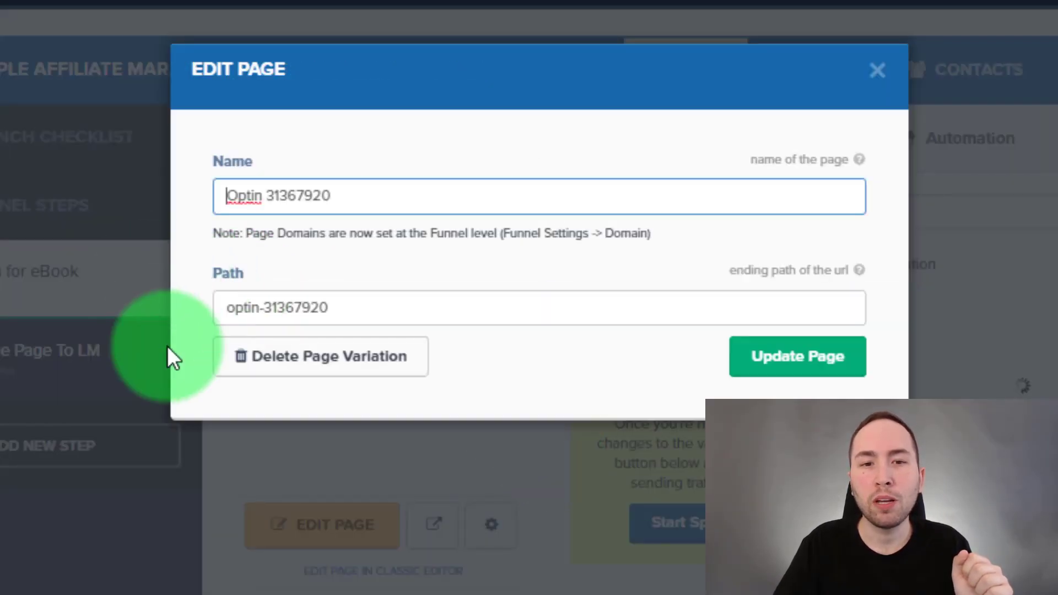
pyautogui.moveTo(225, 306); pyautogui.dragTo(302, 321)
pyautogui.click(267, 313)
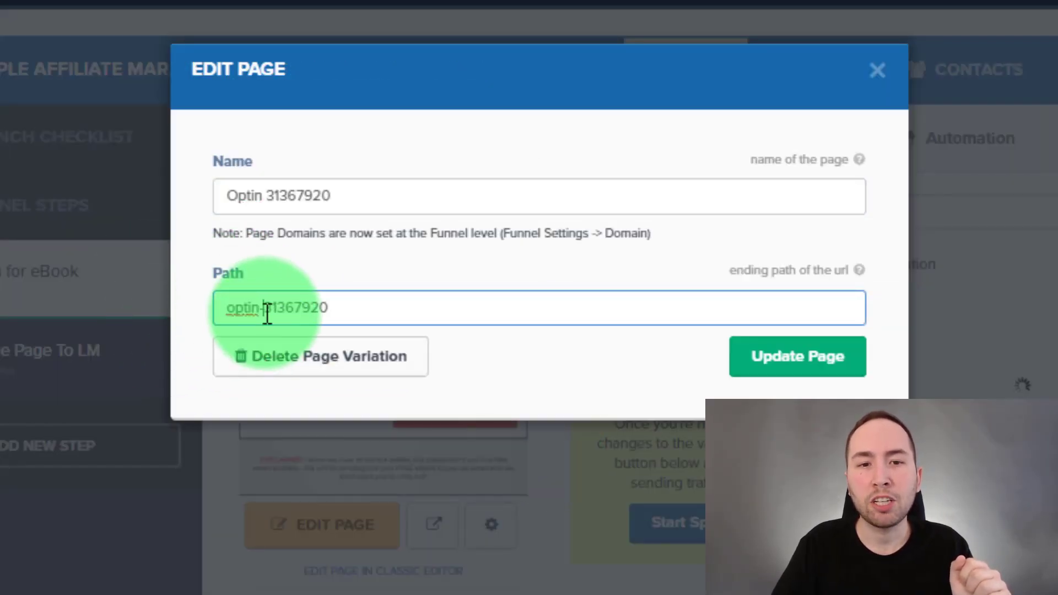
pyautogui.moveTo(441, 317); pyautogui.dragTo(269, 318)
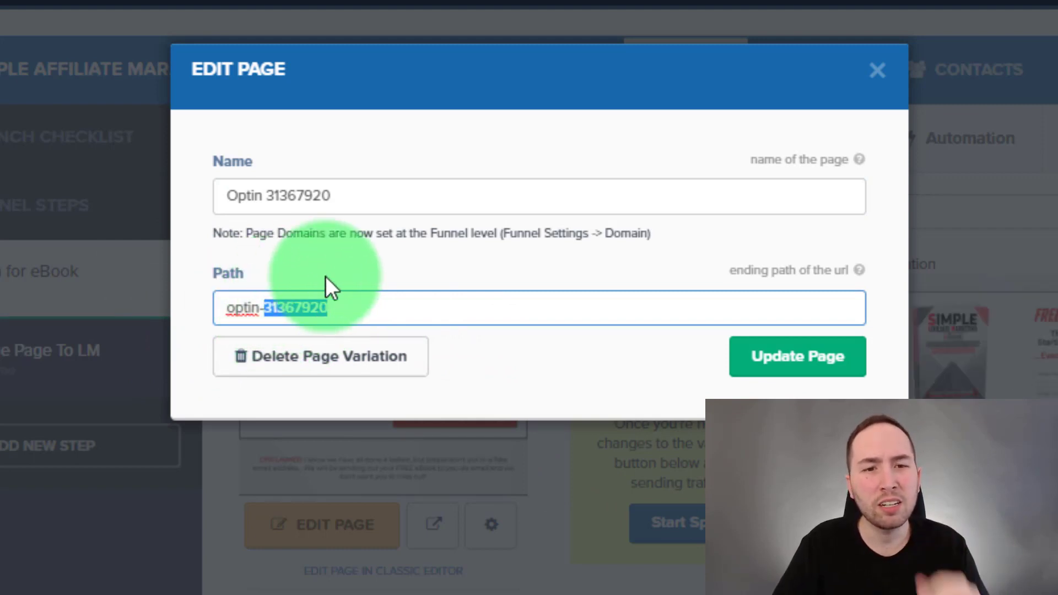
pyautogui.click(365, 303)
pyautogui.moveTo(366, 305); pyautogui.dragTo(266, 307)
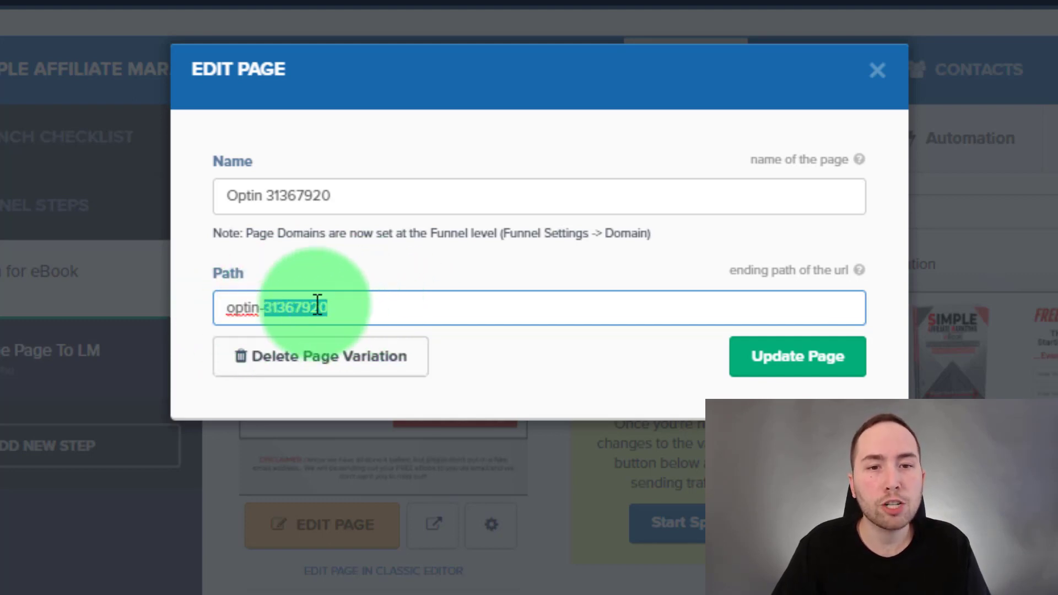
pyautogui.write('2')
pyautogui.moveTo(352, 201); pyautogui.dragTo(268, 201)
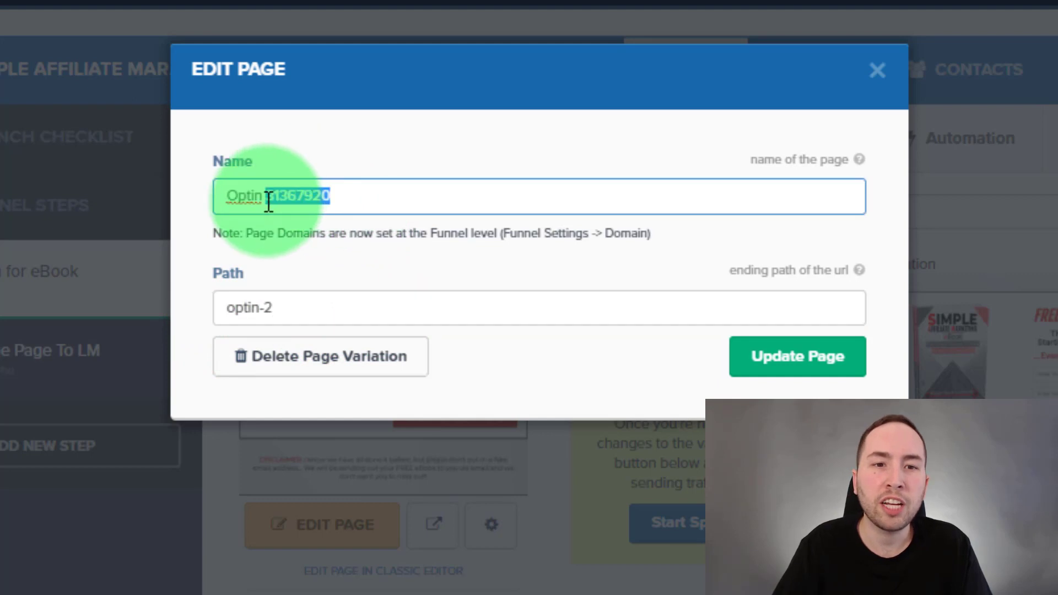
pyautogui.write('2')
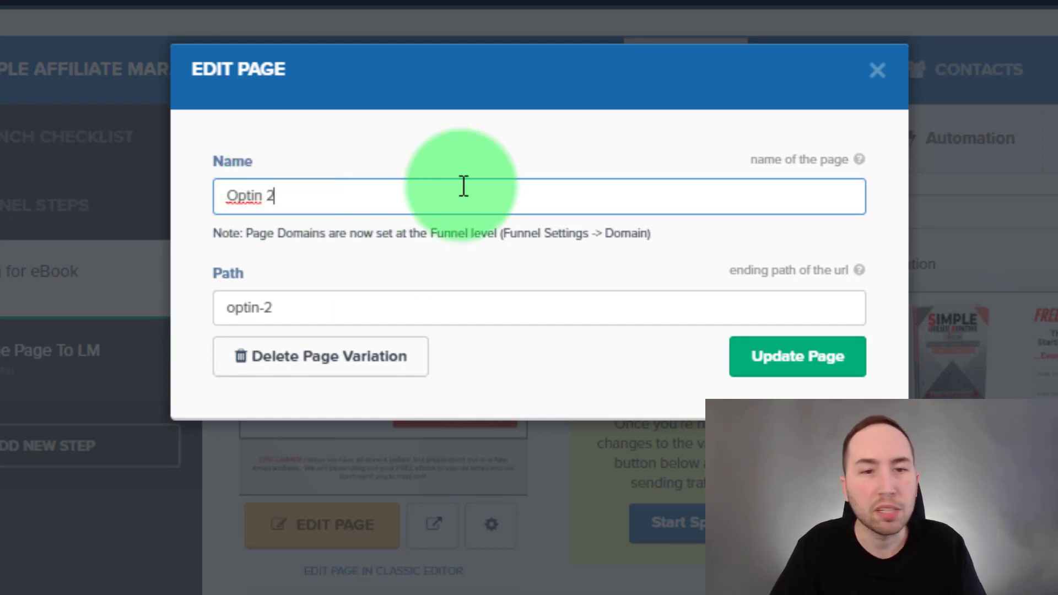
pyautogui.click(779, 363)
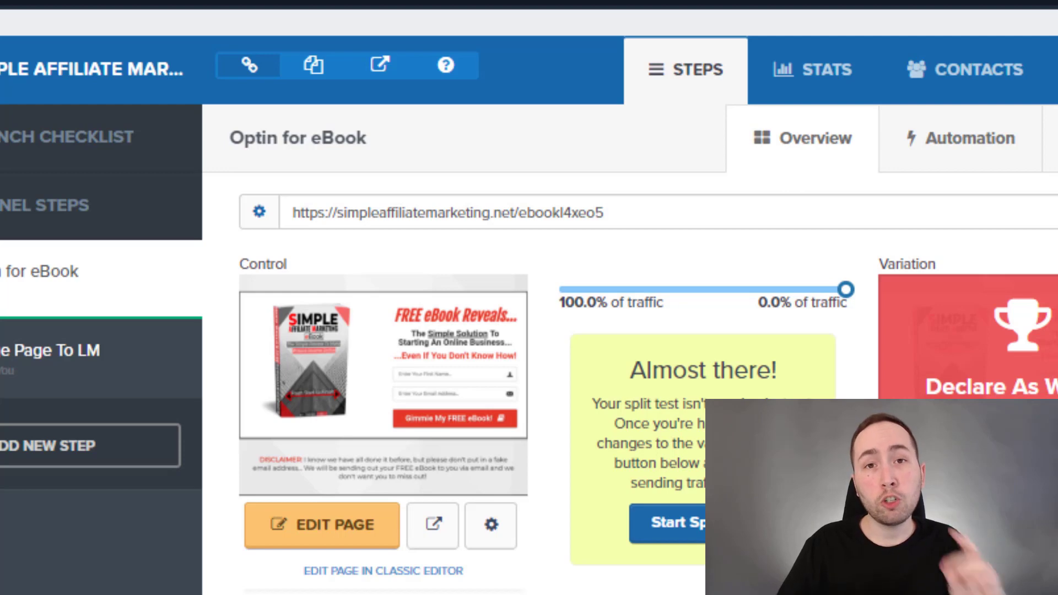
# Review the variation page's saved name and path, and compare them with the Optin for eBook step's URL
pyautogui.click(1057, 524)
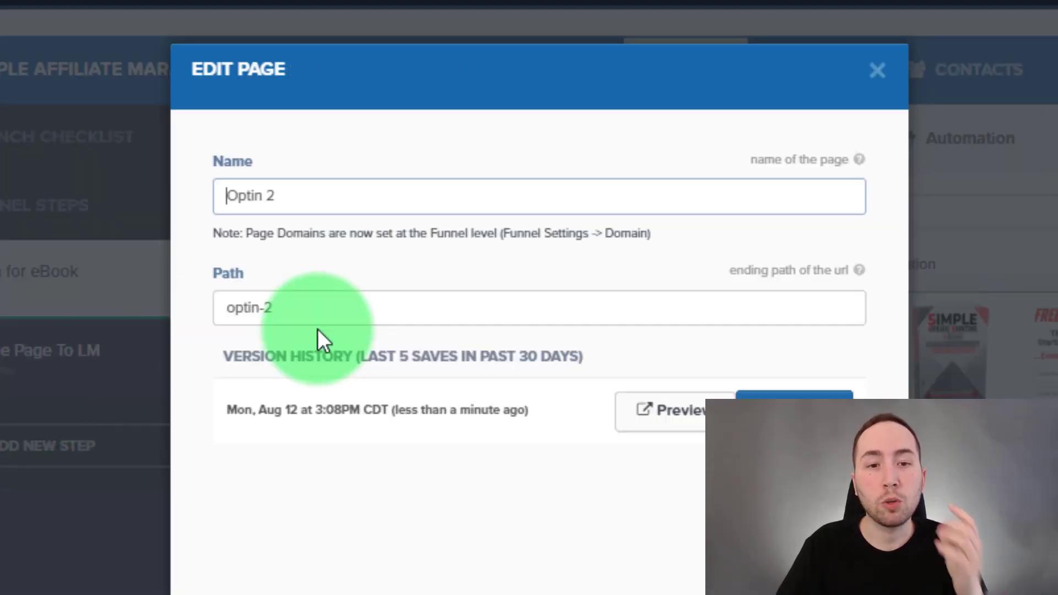
pyautogui.click(855, 67)
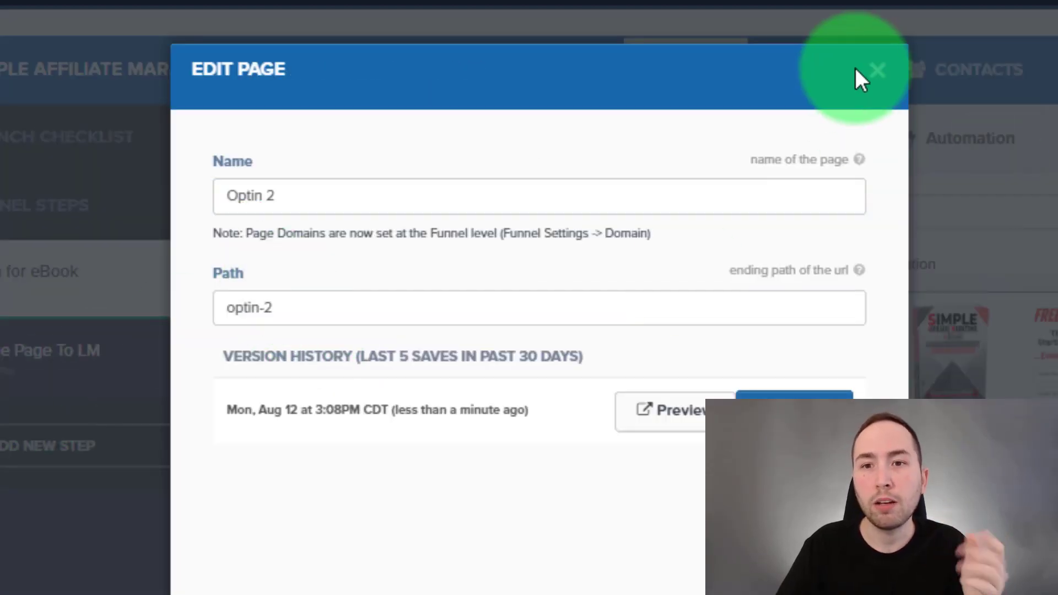
pyautogui.moveTo(623, 217); pyautogui.dragTo(302, 220)
pyautogui.click(301, 215)
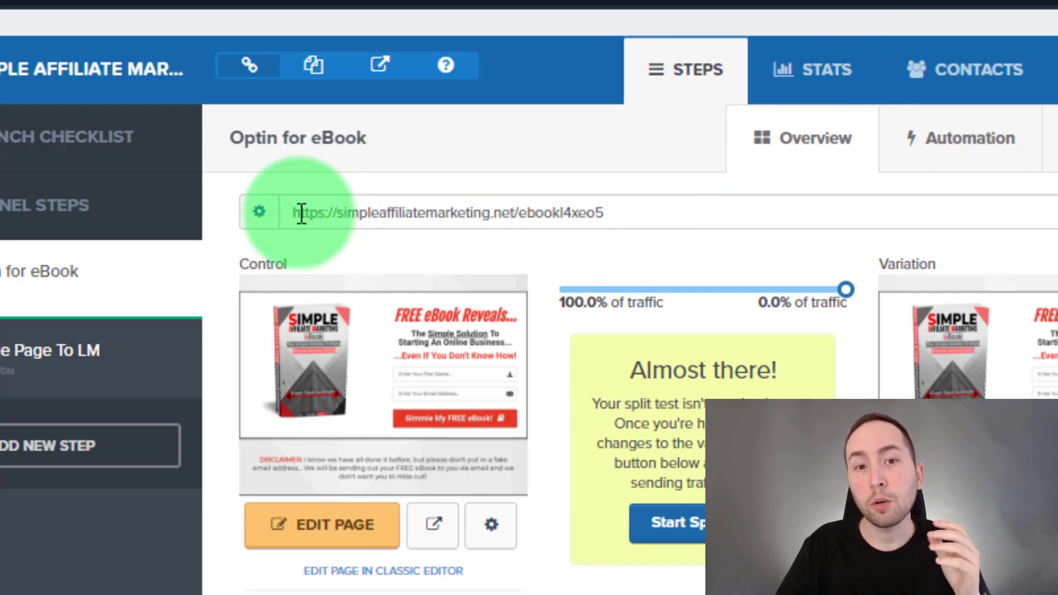
pyautogui.click(314, 67)
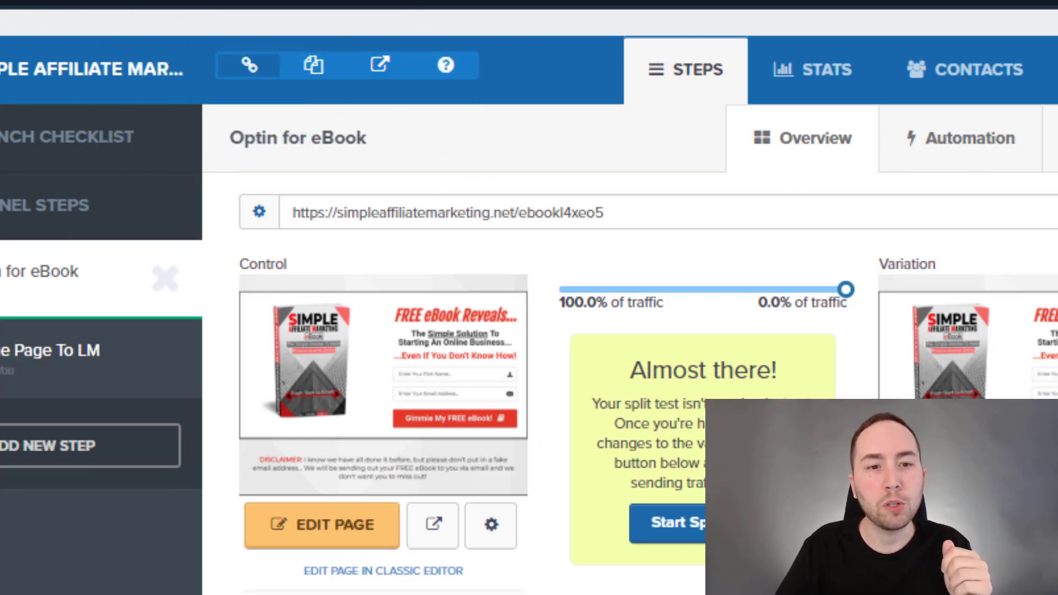
# Open the Bridge Page To LM step and examine its step URL
pyautogui.click(12, 351)
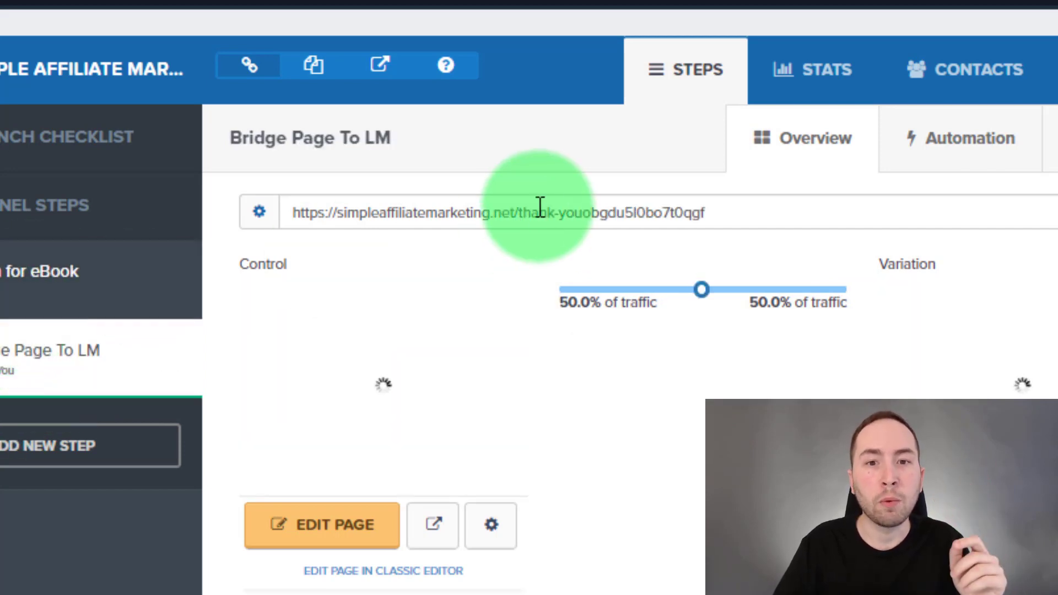
pyautogui.tripleClick(526, 215)
pyautogui.click(980, 224)
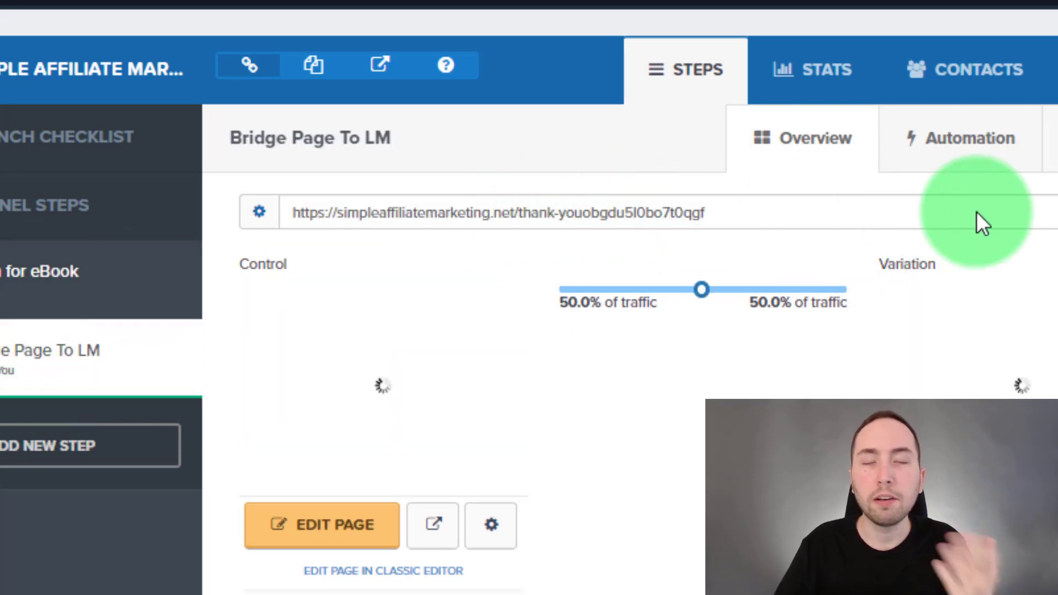